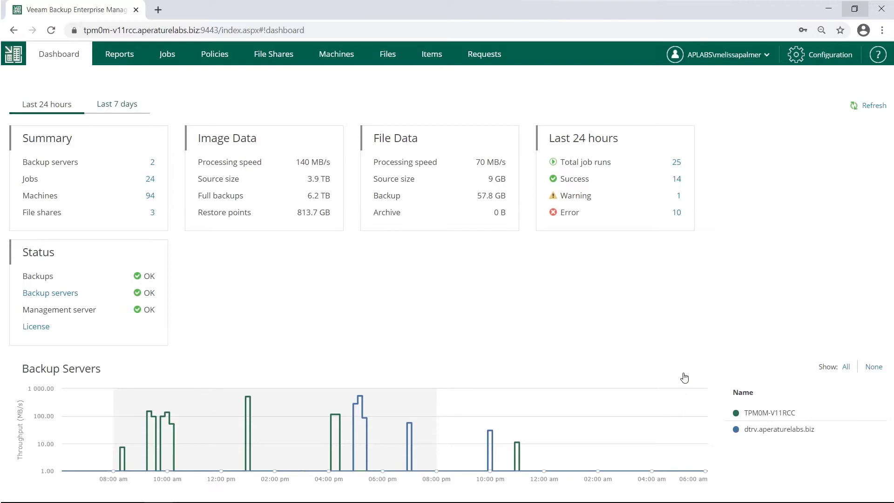
Step: Show all backup jobs and bring up the actions for the Example 5 - SQL IR job
{"action": "left_click", "coordinate": [166, 57]}
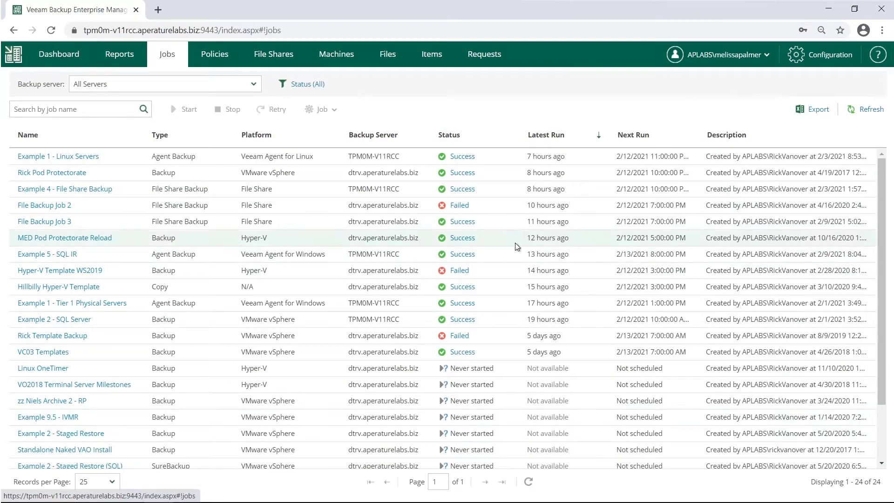
{"action": "right_click", "coordinate": [507, 255]}
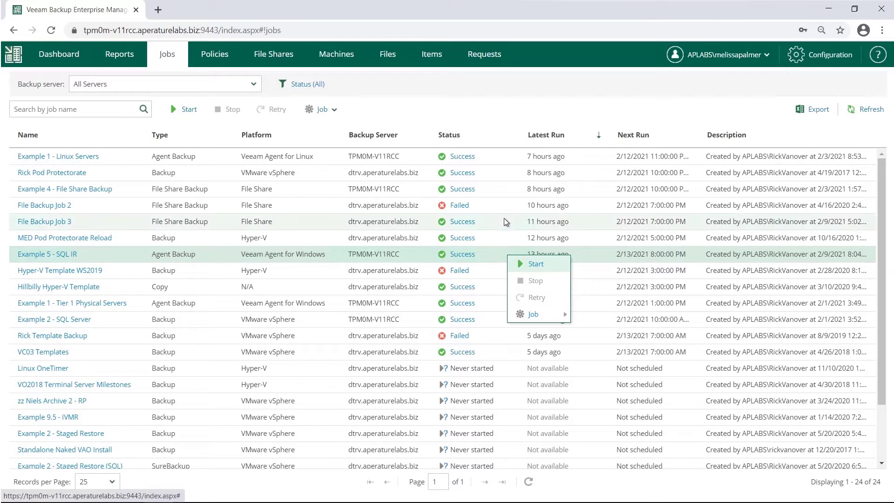
Step: View File Backup Job 2's failed session and the \\10.0.0.28\AirData error details
{"action": "left_click", "coordinate": [459, 205]}
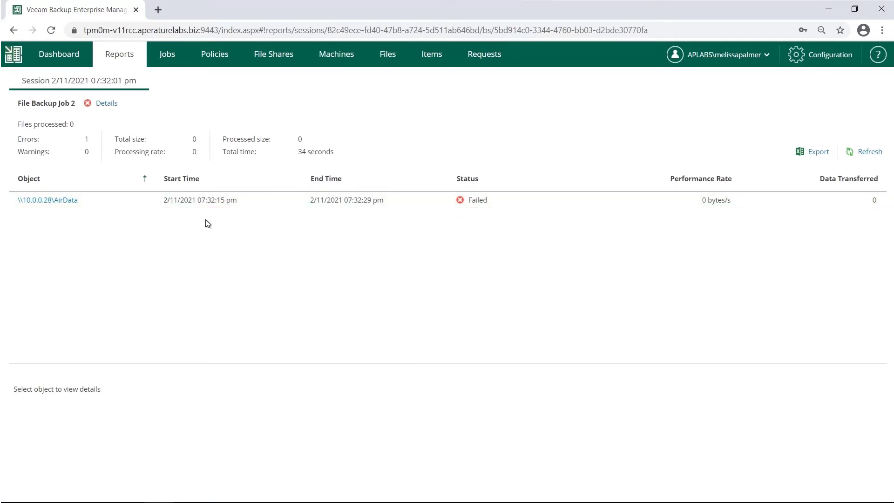
{"action": "left_click", "coordinate": [184, 203]}
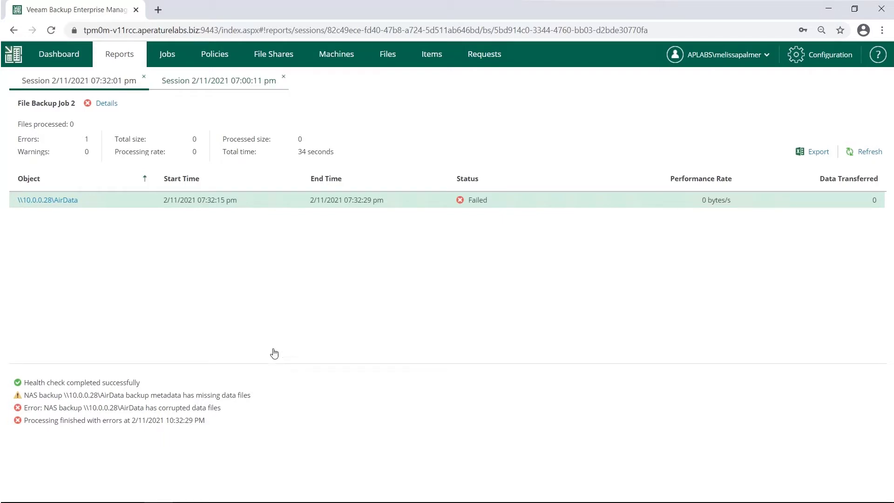
Step: List backed-up file shares and bring up actions for the first AirData backup
{"action": "left_click", "coordinate": [283, 55]}
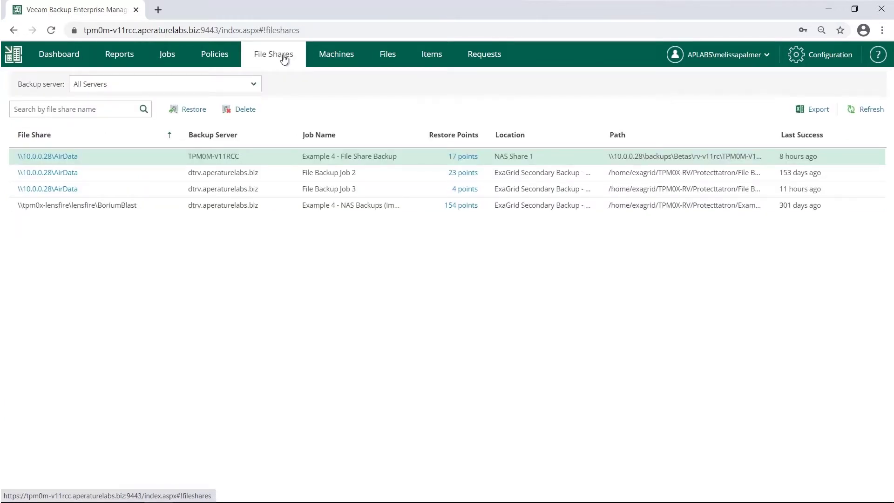
{"action": "right_click", "coordinate": [367, 156]}
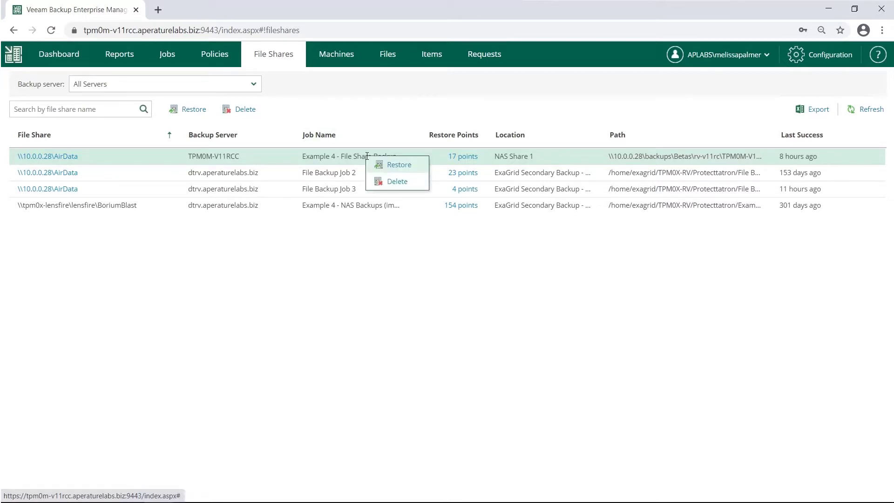
Step: Restore from the 2/11/2021 07:45:08 am point, selecting R_ZED_SiliconLIFT's Critical File.txt
{"action": "left_click", "coordinate": [385, 165]}
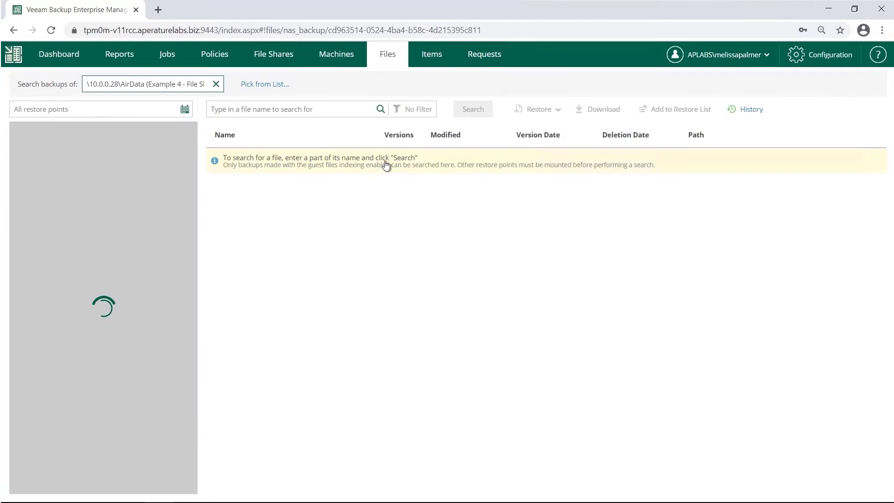
{"action": "left_click", "coordinate": [133, 110]}
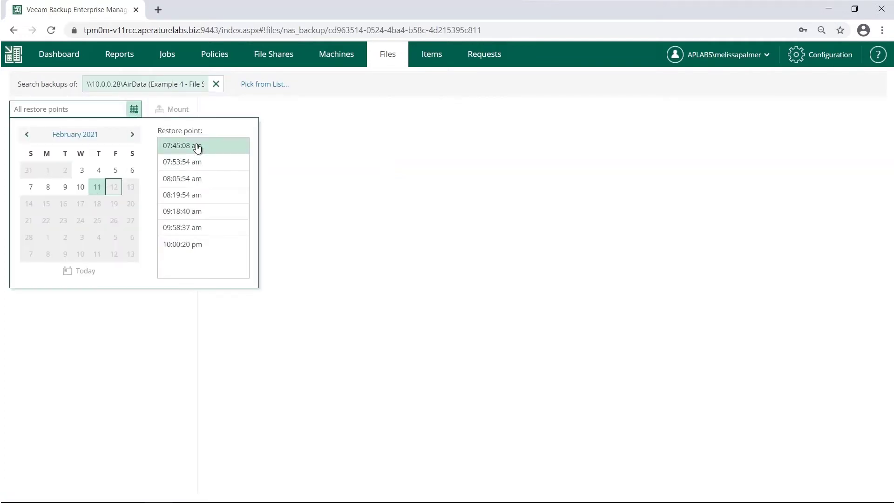
{"action": "left_click", "coordinate": [197, 149]}
{"action": "left_click", "coordinate": [18, 130]}
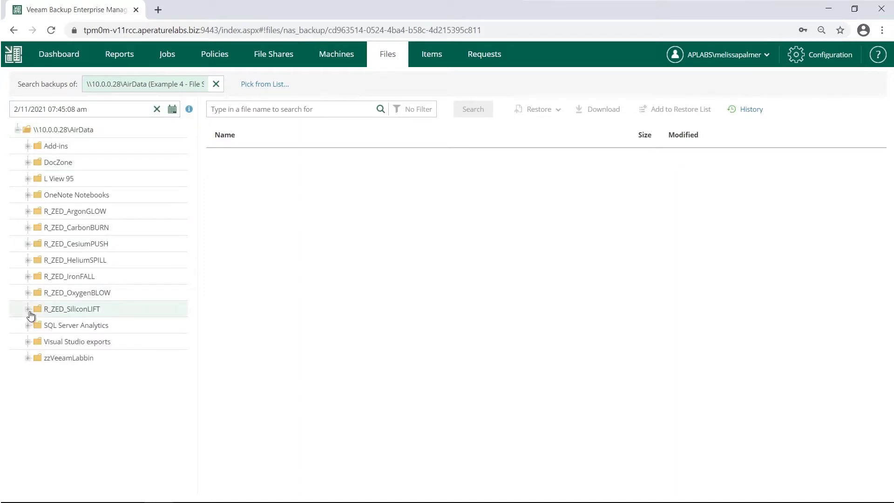
{"action": "left_click", "coordinate": [47, 306]}
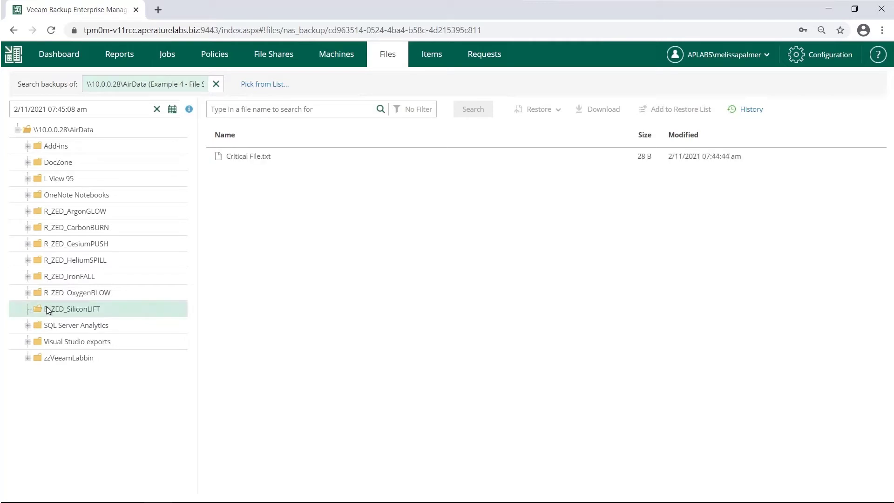
{"action": "left_click", "coordinate": [265, 162]}
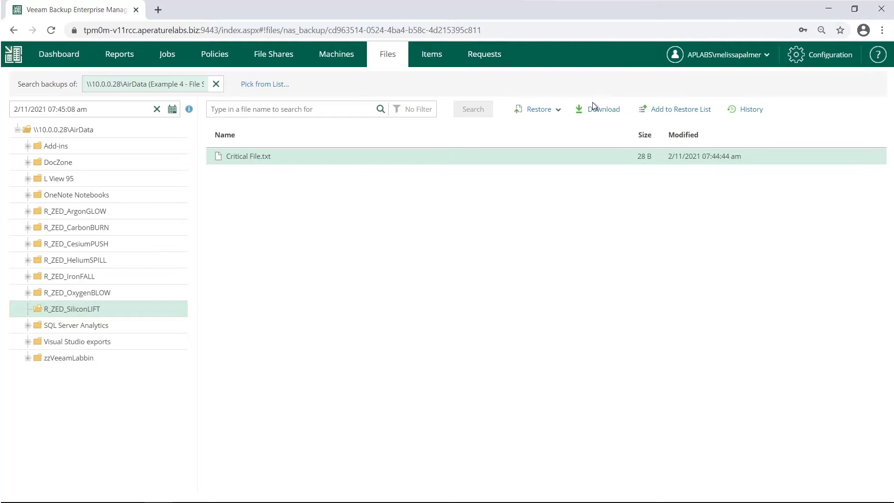
Step: Download Critical File.txt, check it in Notepad, then go to the Items page
{"action": "left_click", "coordinate": [558, 113]}
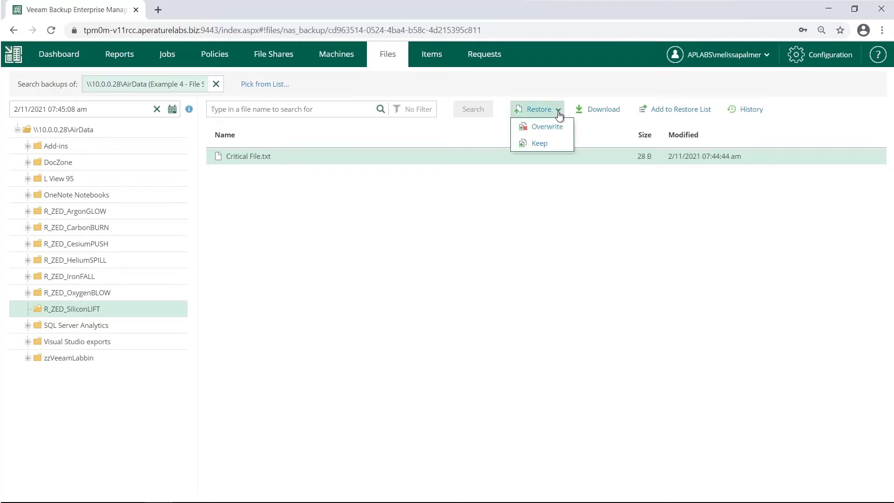
{"action": "left_click", "coordinate": [606, 113]}
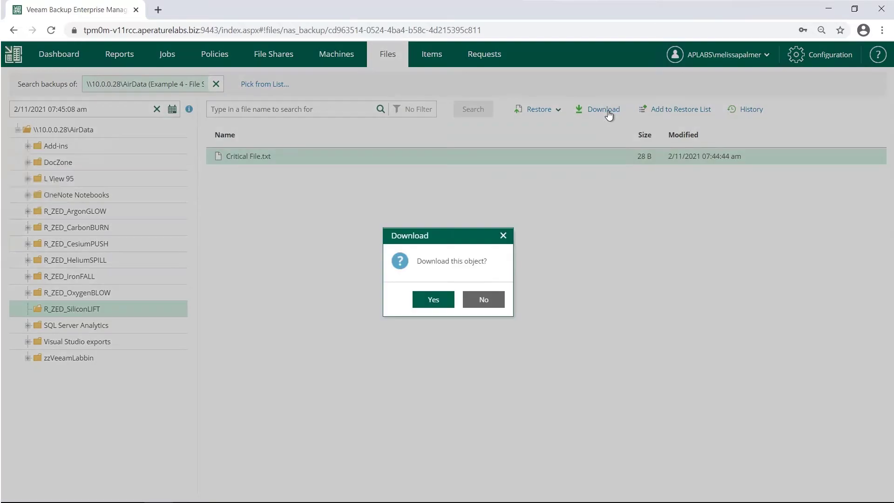
{"action": "left_click", "coordinate": [429, 308]}
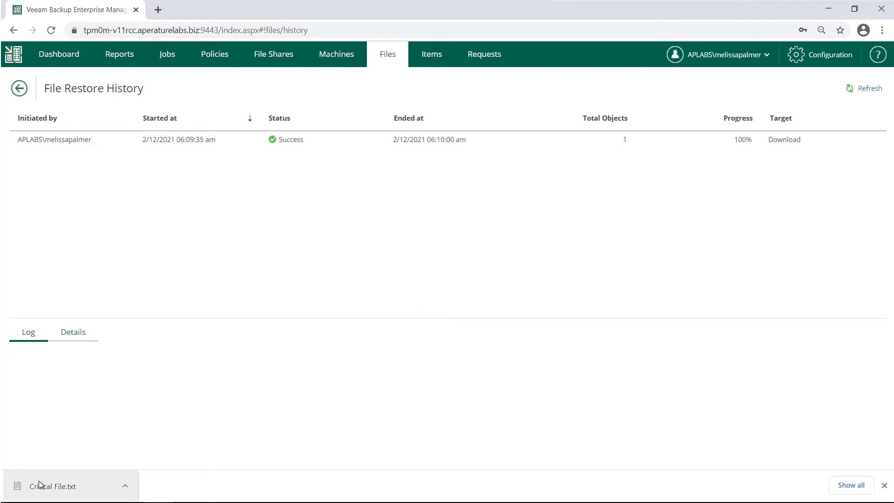
{"action": "left_click", "coordinate": [39, 485]}
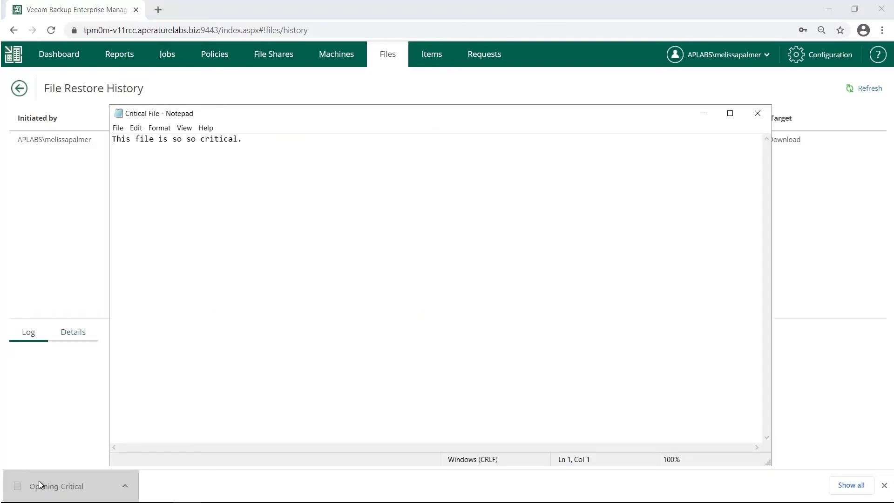
{"action": "left_click", "coordinate": [764, 116]}
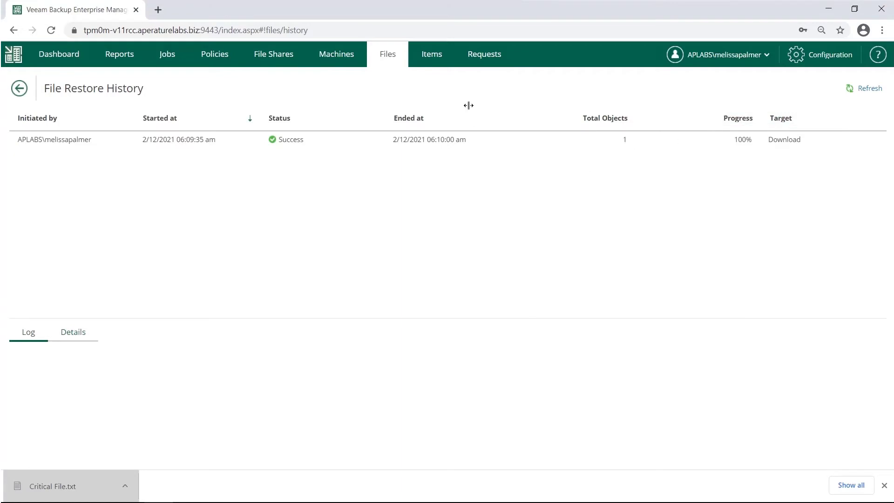
{"action": "left_click", "coordinate": [432, 55]}
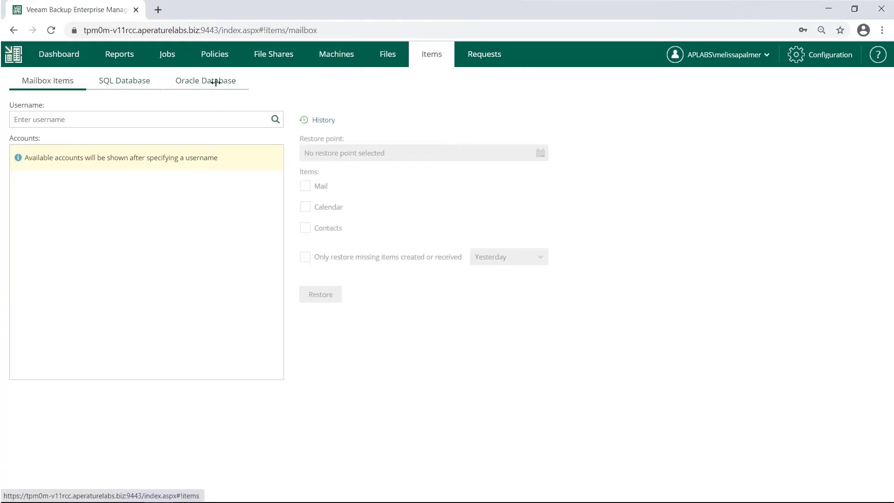
Step: Show the Machines list with each machine's restore points and last success time
{"action": "left_click", "coordinate": [316, 55]}
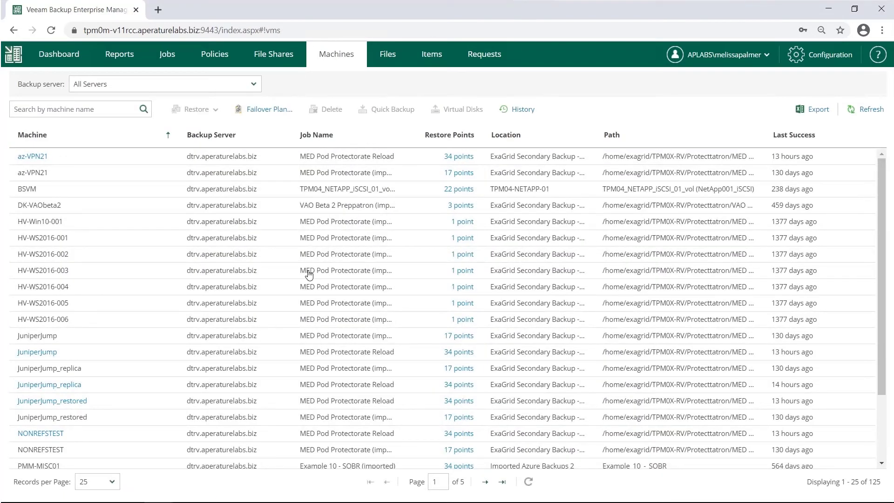
Step: In Configuration's Self-service settings, show the Delegation Mode dialog with vSphere tags selected
{"action": "left_click", "coordinate": [820, 59]}
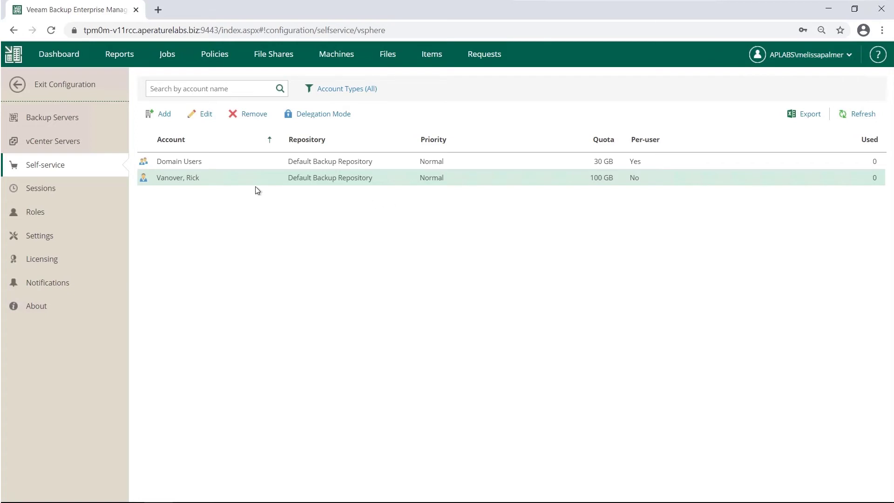
{"action": "left_click", "coordinate": [341, 118]}
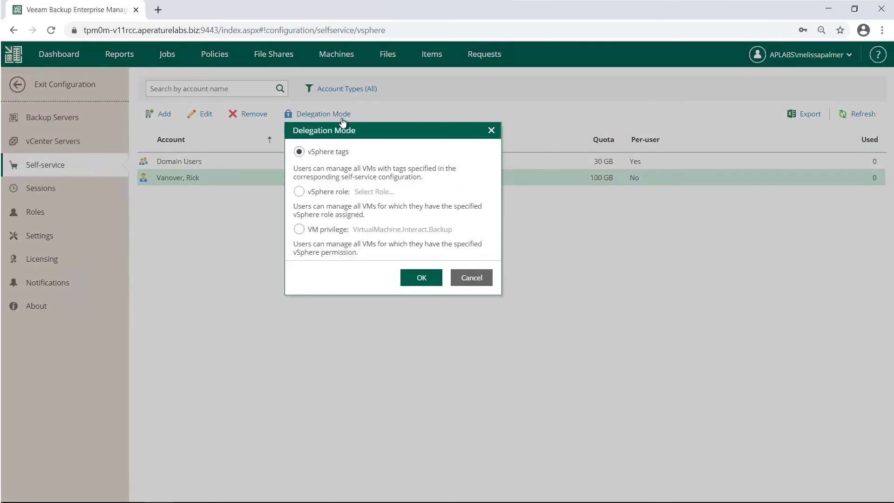